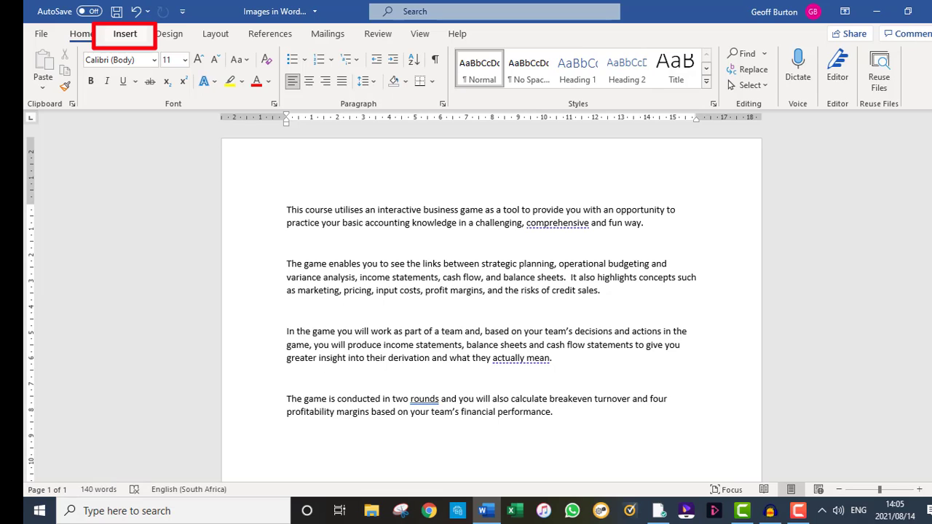
# - Insert Picture1.jpg from the device below the last paragraph
pyautogui.click(124, 34)
pyautogui.click(162, 71)
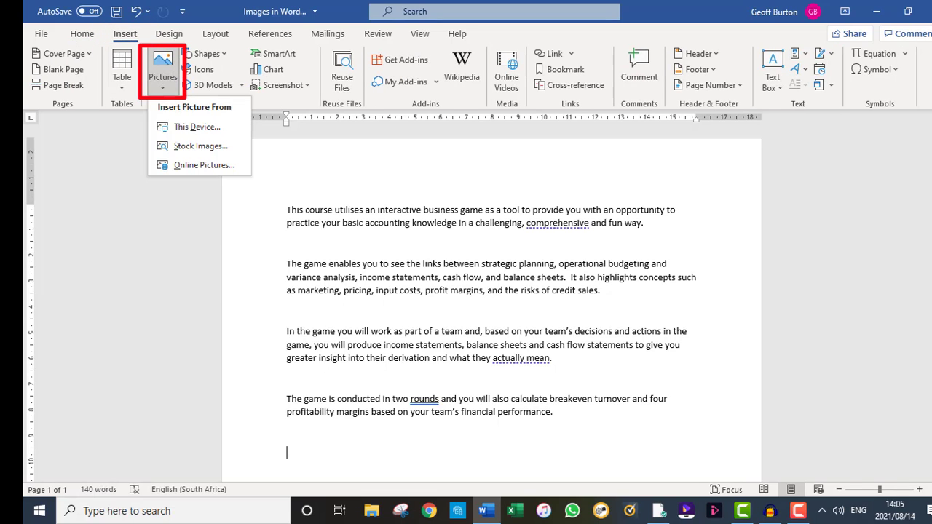
pyautogui.click(196, 126)
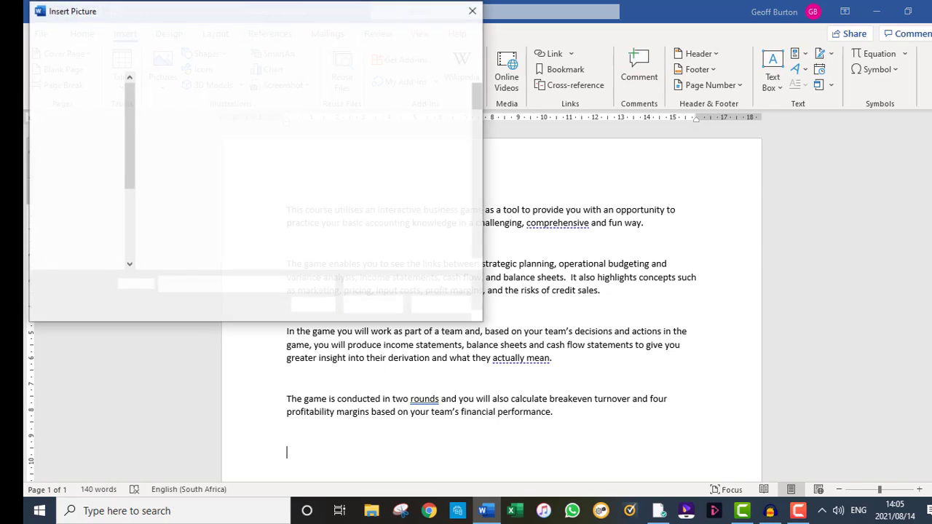
pyautogui.click(182, 124)
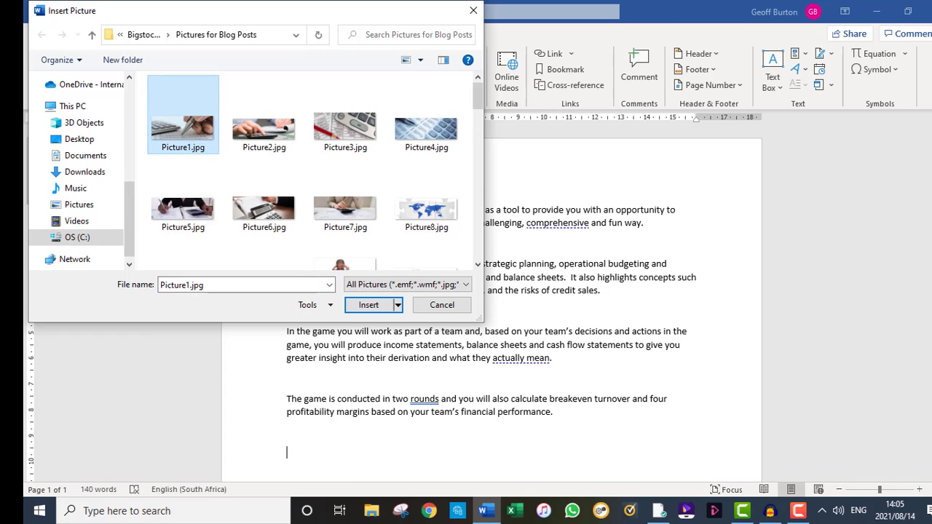
pyautogui.click(369, 305)
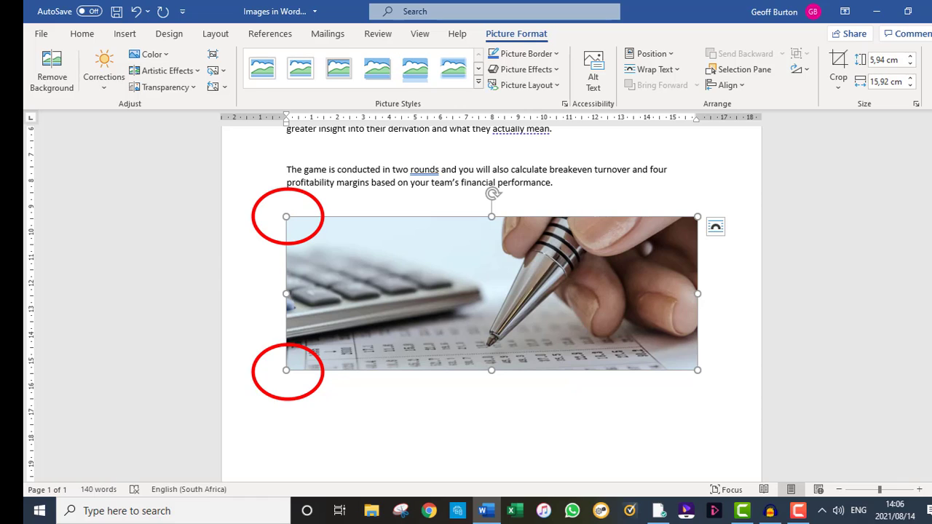
# - Try shrinking the picture proportionally from its corner and horizontally from its side, and undo the resizing
pyautogui.moveTo(698, 370)
pyautogui.mouseDown()
pyautogui.moveTo(614, 340)
pyautogui.moveTo(683, 365)
pyautogui.mouseUp()
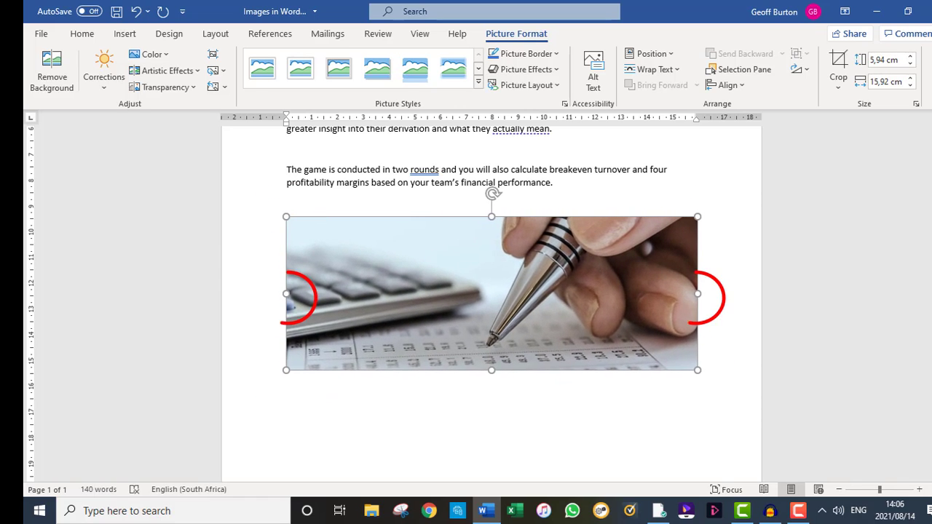
pyautogui.moveTo(698, 294); pyautogui.dragTo(655, 293)
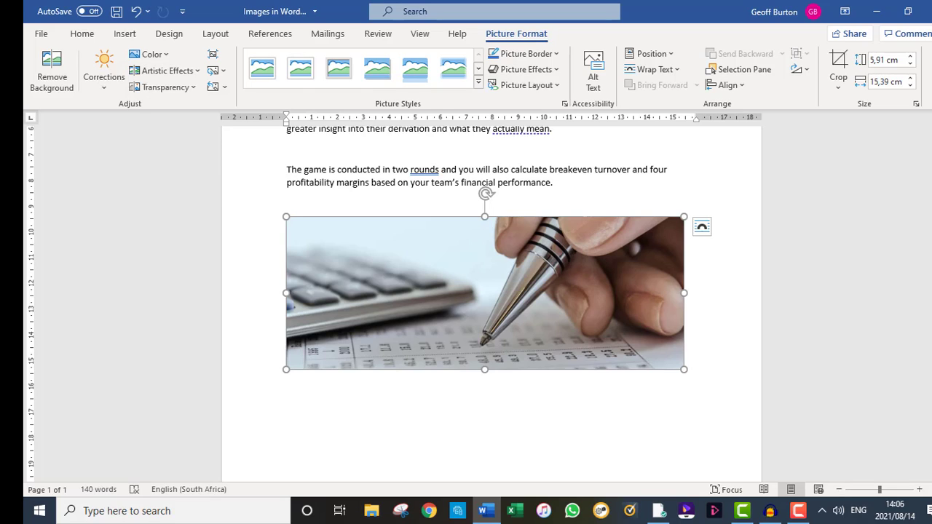
pyautogui.click(135, 11)
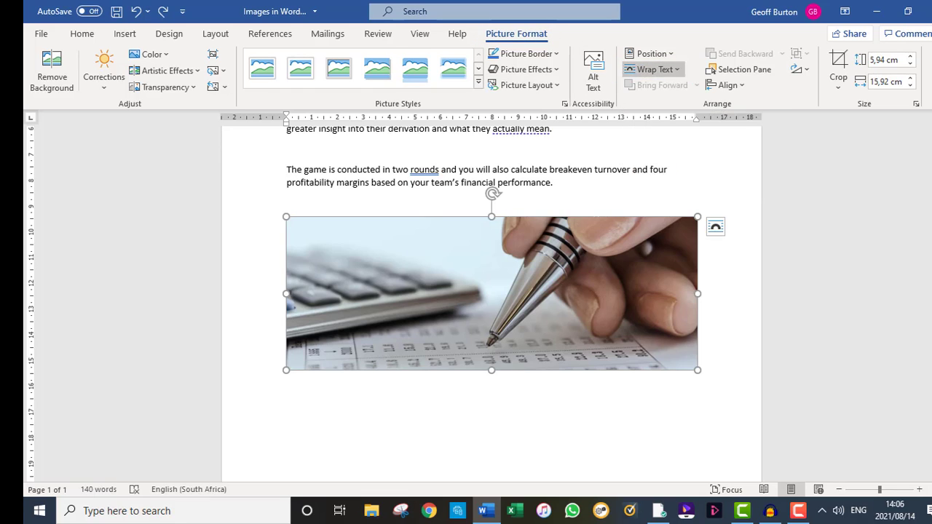
# - Set the picture's text wrapping to In Front of Text and move it up over the second and third paragraphs
pyautogui.click(655, 69)
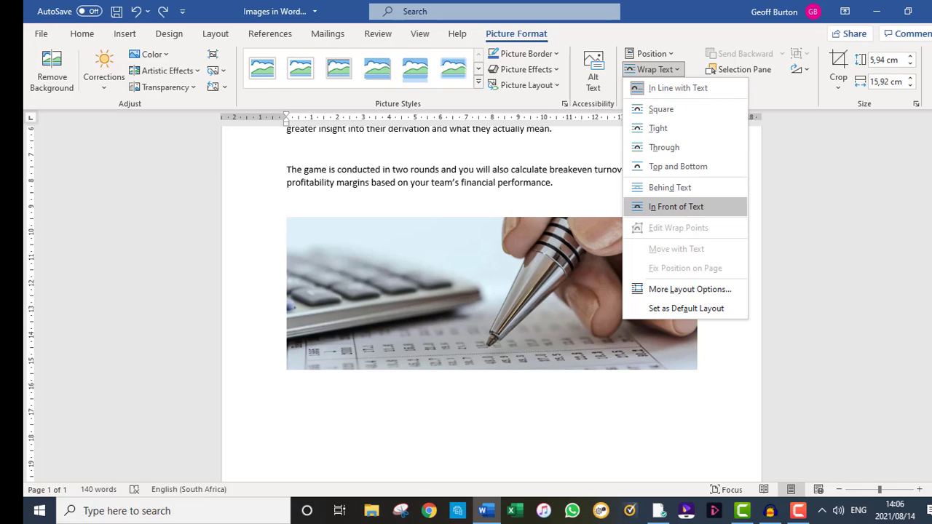
pyautogui.press('Return')
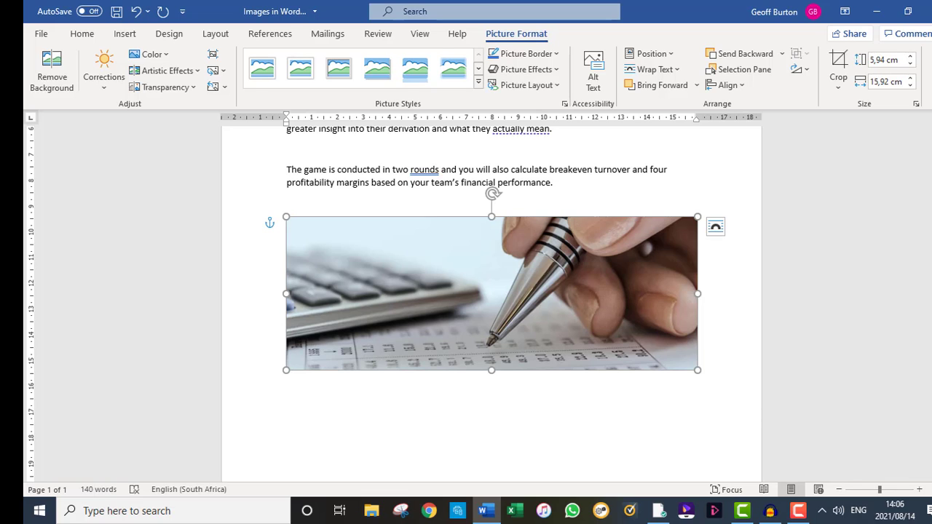
pyautogui.moveTo(492, 293); pyautogui.dragTo(492, 373)
pyautogui.scroll(3, 492, 373)
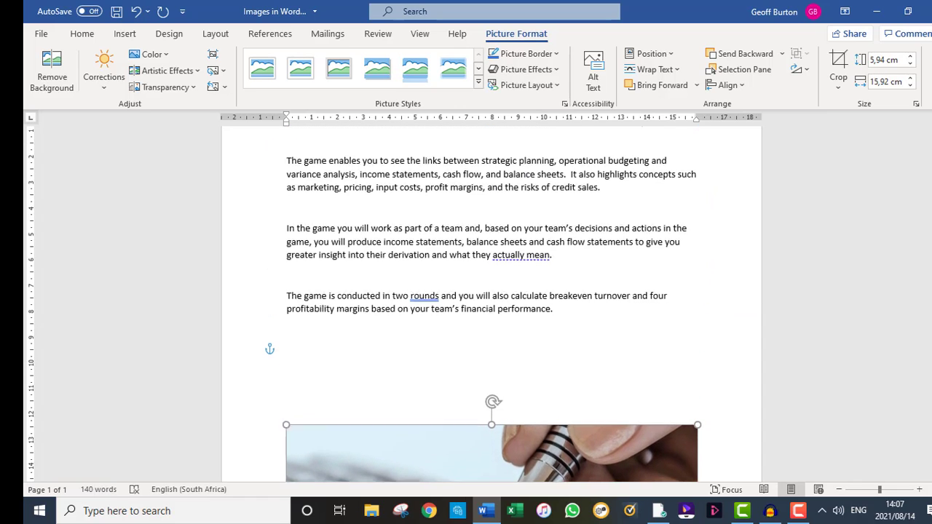
pyautogui.moveTo(491, 457); pyautogui.dragTo(510, 211)
# - Add blank lines after the second paragraph and fit the picture into the gap between the margins
pyautogui.click(288, 212)
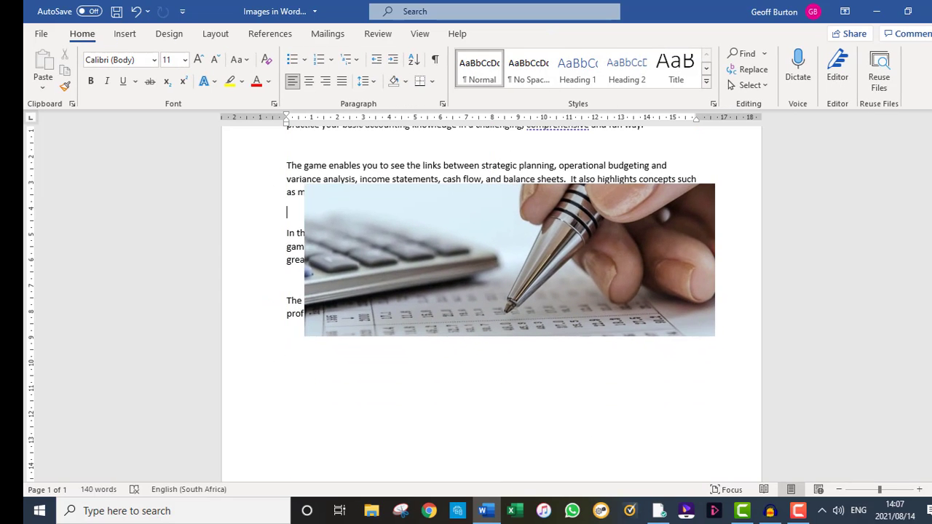
pyautogui.press('Return')
pyautogui.press('Return')
pyautogui.press('Return')
pyautogui.press('Return')
pyautogui.press('Return')
pyautogui.press('Return')
pyautogui.press('Return')
pyautogui.press('Return')
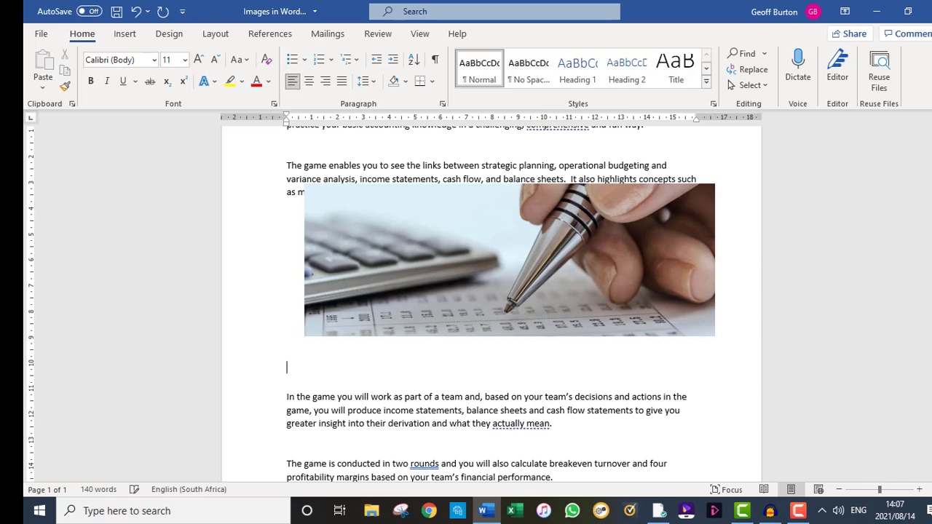
pyautogui.moveTo(510, 260); pyautogui.dragTo(492, 293)
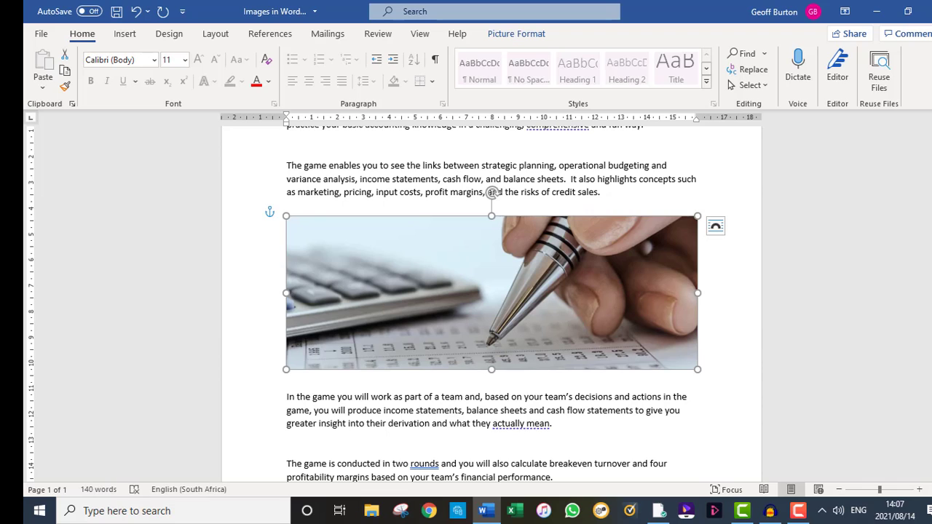
# - Shrink the picture proportionally against the right margin and move it slightly up within the gap
pyautogui.moveTo(286, 217); pyautogui.dragTo(448, 276)
pyautogui.moveTo(573, 322); pyautogui.dragTo(573, 286)
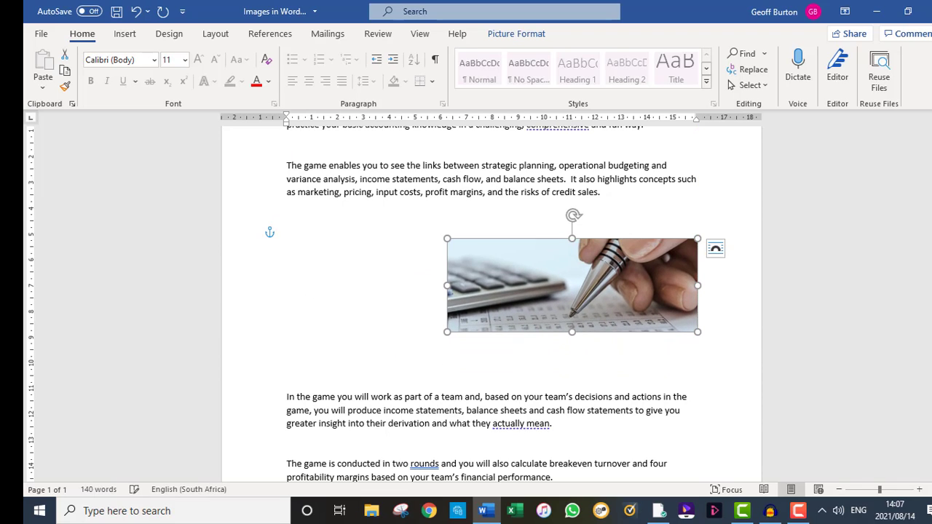
# - Write the trial text "To be" in the space beside the picture and delete it again
pyautogui.click(287, 274)
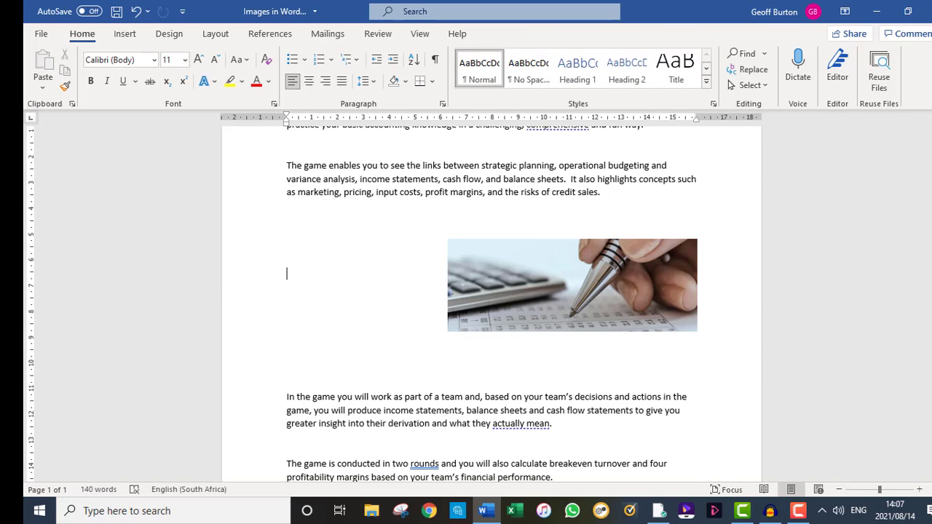
pyautogui.write('to be')
pyautogui.hotkey('shift', 'Home')
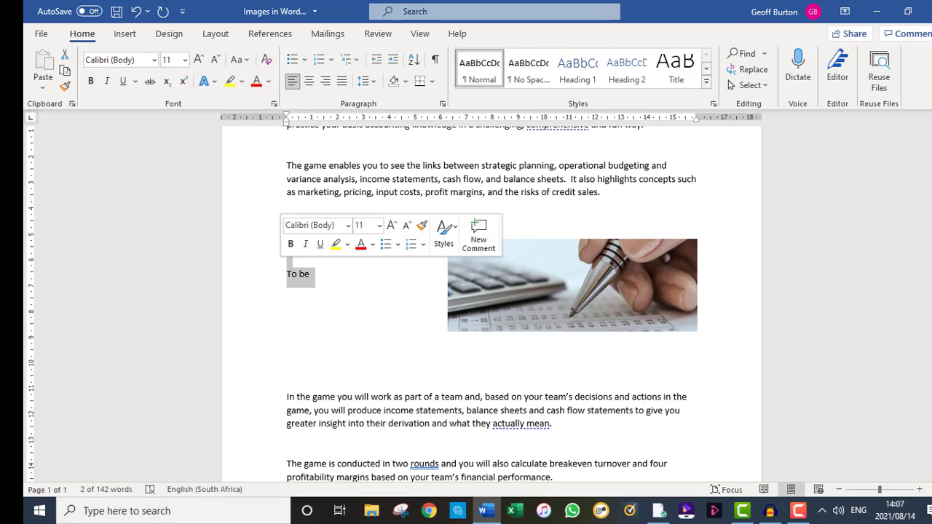
pyautogui.press('BackSpace')
pyautogui.click(573, 285)
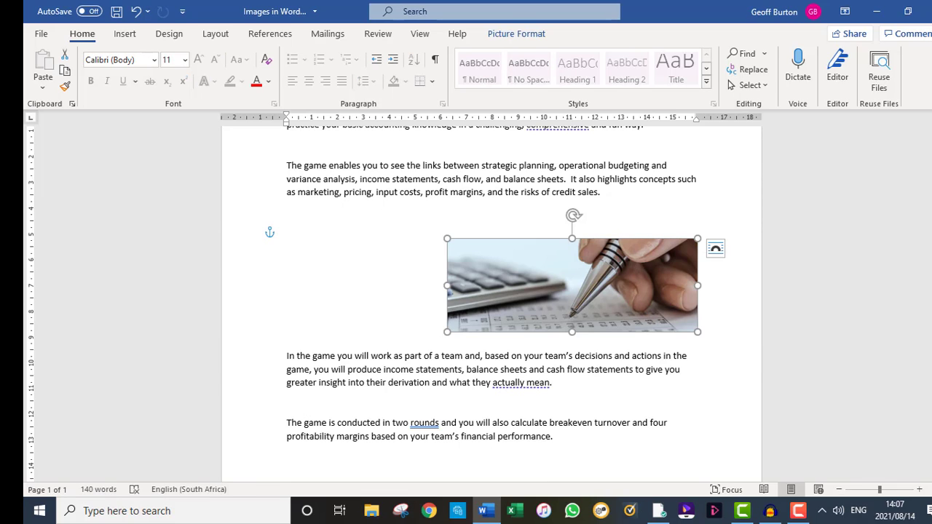
# - Undo the trial text edits and the picture's last move and resize
pyautogui.click(136, 11)
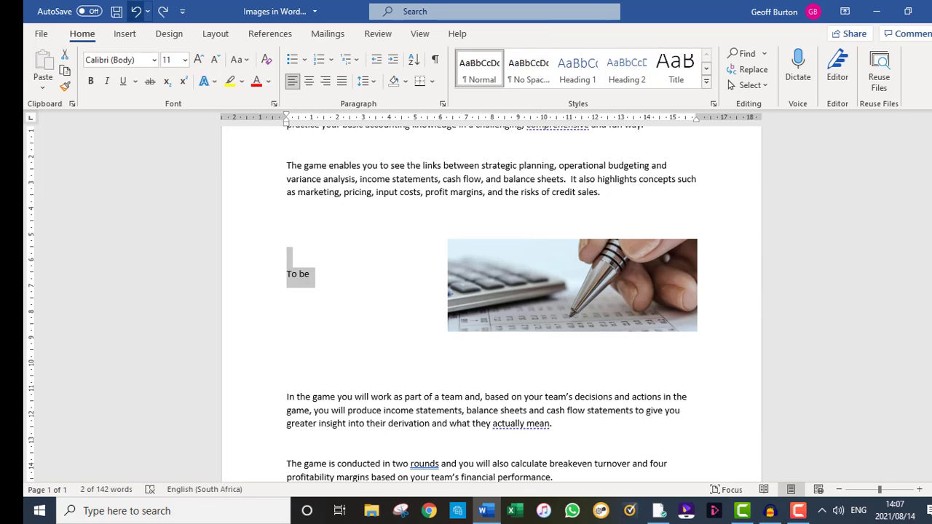
pyautogui.click(137, 11)
pyautogui.click(136, 11)
pyautogui.click(136, 11)
pyautogui.click(137, 10)
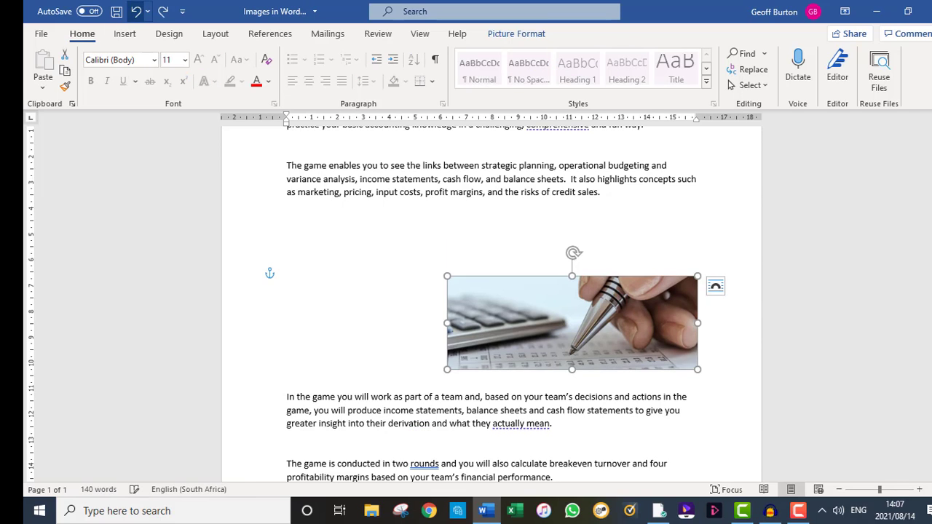
pyautogui.click(137, 11)
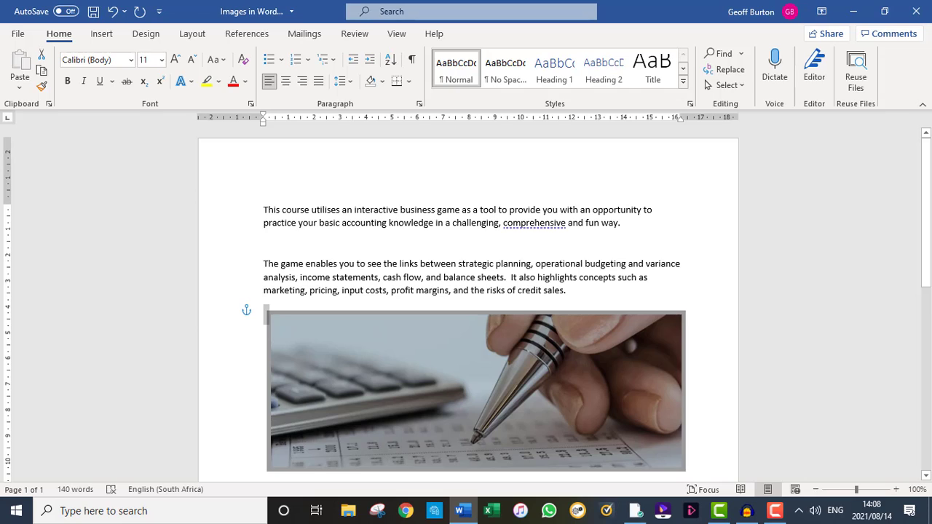
# - Set the right indent of the paragraph starting "The game enables you" to about 7.5 cm on the ruler
pyautogui.click(239, 265)
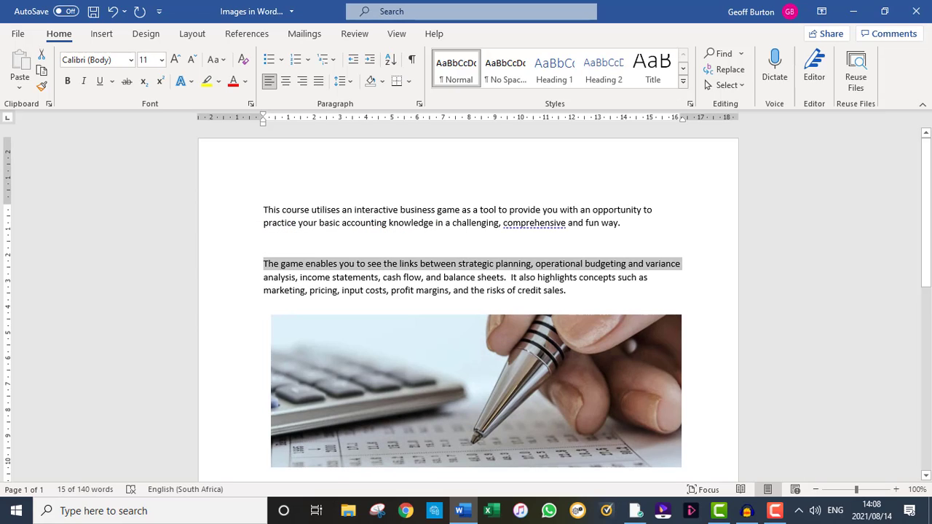
pyautogui.moveTo(239, 265); pyautogui.dragTo(239, 291)
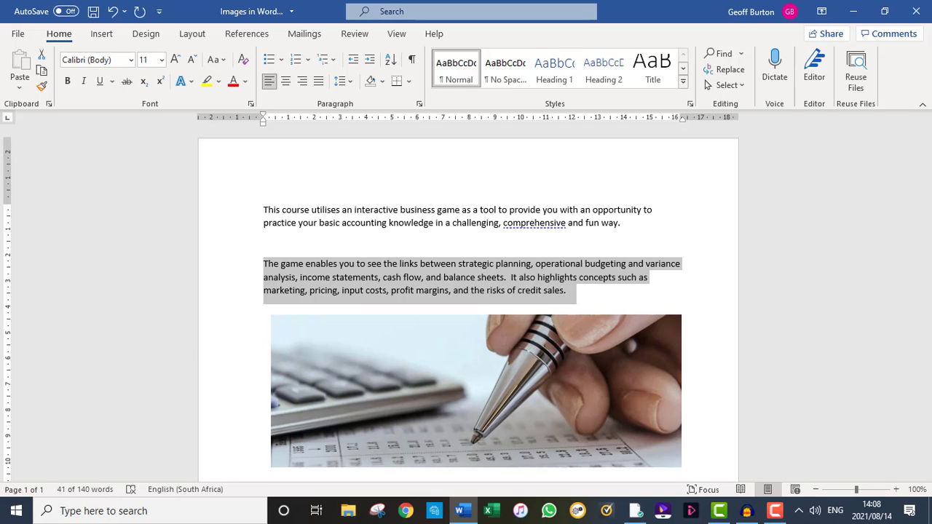
pyautogui.moveTo(683, 117); pyautogui.dragTo(456, 117)
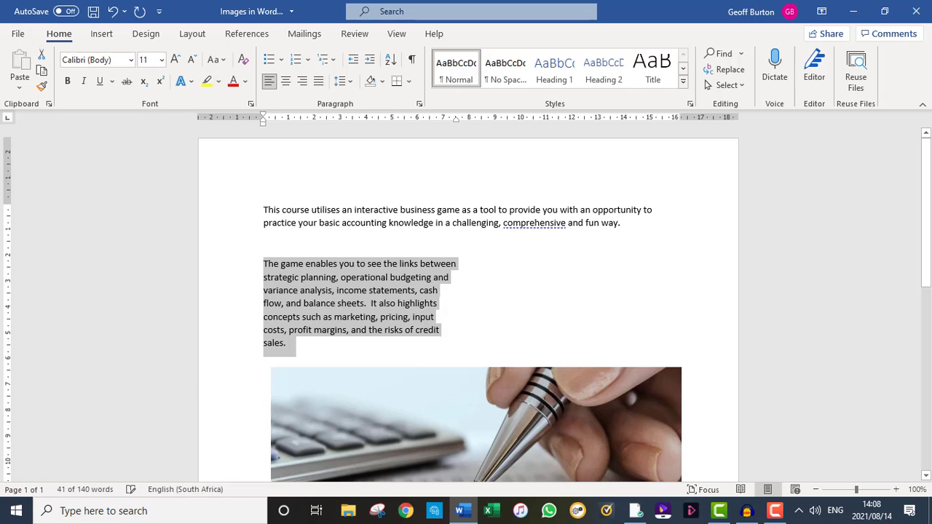
# - Shrink the picture proportionally and place it in the free space beside the narrowed second paragraph
pyautogui.click(466, 422)
pyautogui.moveTo(270, 367); pyautogui.dragTo(432, 428)
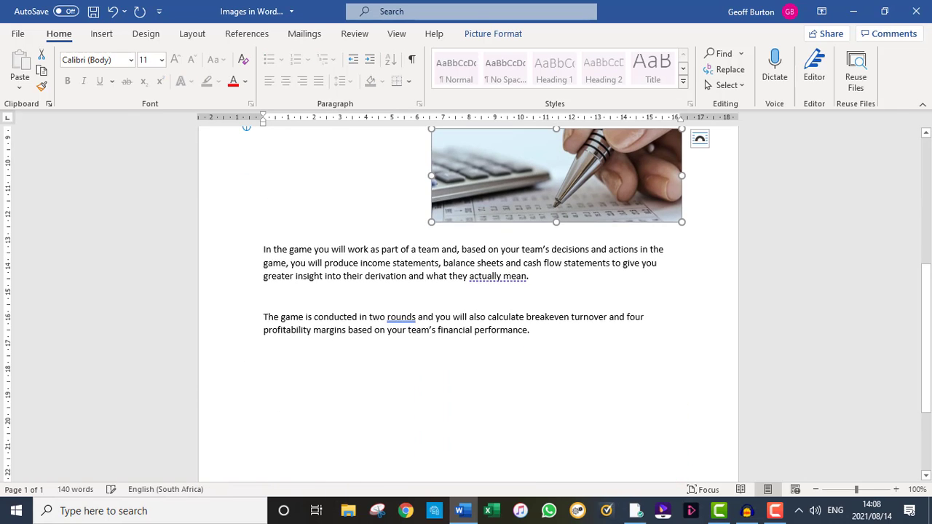
pyautogui.scroll(4, 466, 306)
pyautogui.moveTo(557, 339); pyautogui.dragTo(588, 182)
pyautogui.scroll(3, 588, 182)
pyautogui.moveTo(588, 280); pyautogui.dragTo(585, 268)
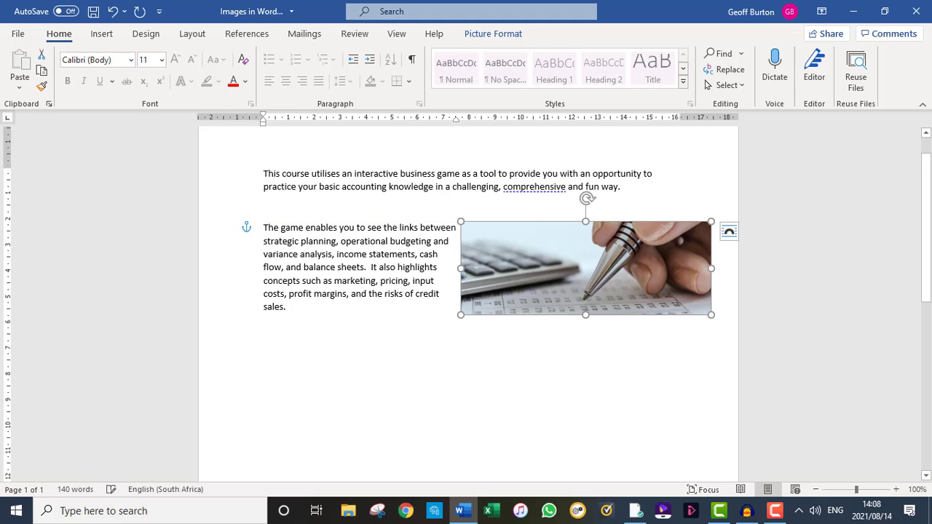
pyautogui.moveTo(461, 221); pyautogui.dragTo(496, 235)
pyautogui.moveTo(603, 275); pyautogui.dragTo(583, 263)
# - Delete the surplus blank lines between the second and third paragraphs
pyautogui.click(264, 368)
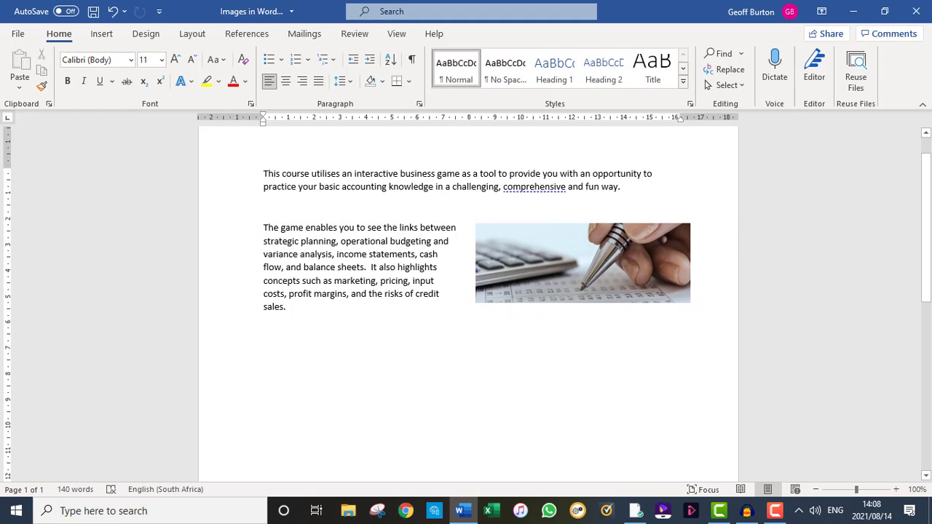
pyautogui.press('Delete')
pyautogui.press('Delete')
pyautogui.press('Delete')
pyautogui.press('Delete')
pyautogui.press('Delete')
pyautogui.press('Delete')
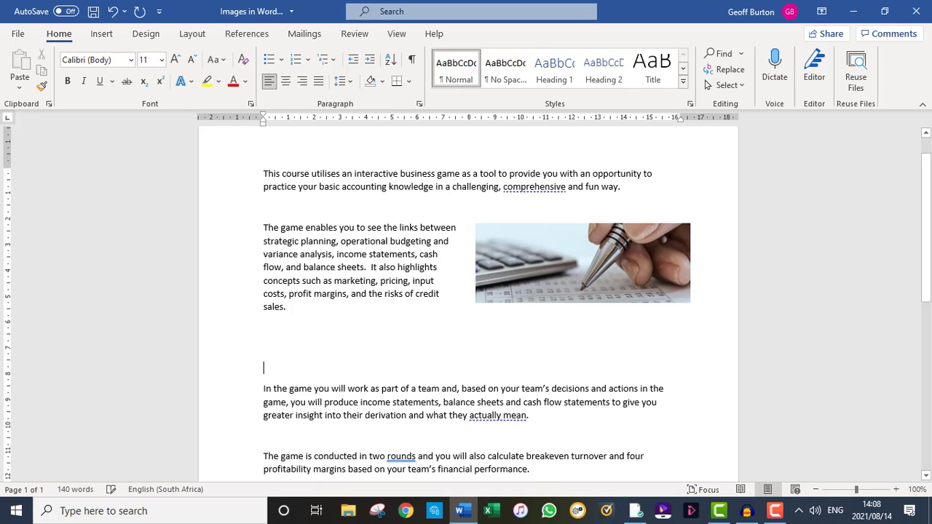
pyautogui.press('BackSpace')
pyautogui.press('BackSpace')
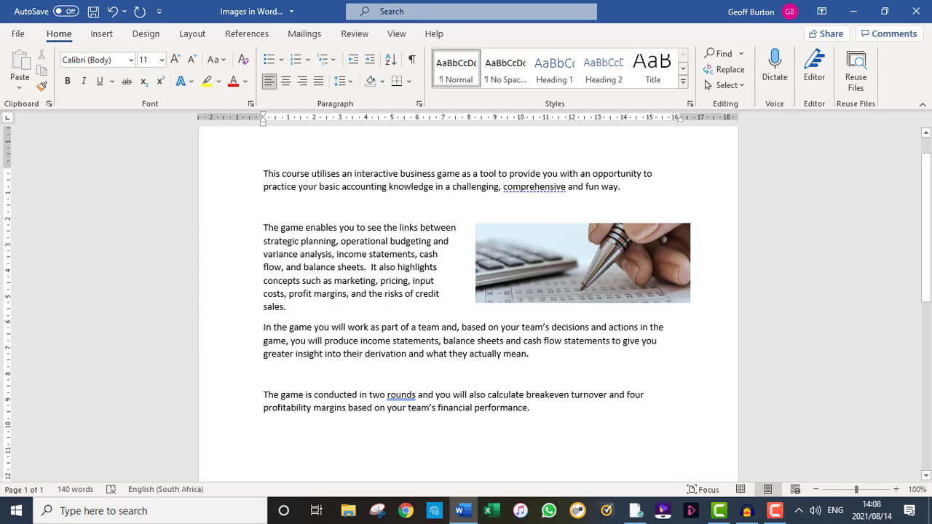
# - Move the picture from beside the second paragraph to the empty area below the last paragraph
pyautogui.moveTo(583, 262); pyautogui.dragTo(561, 457)
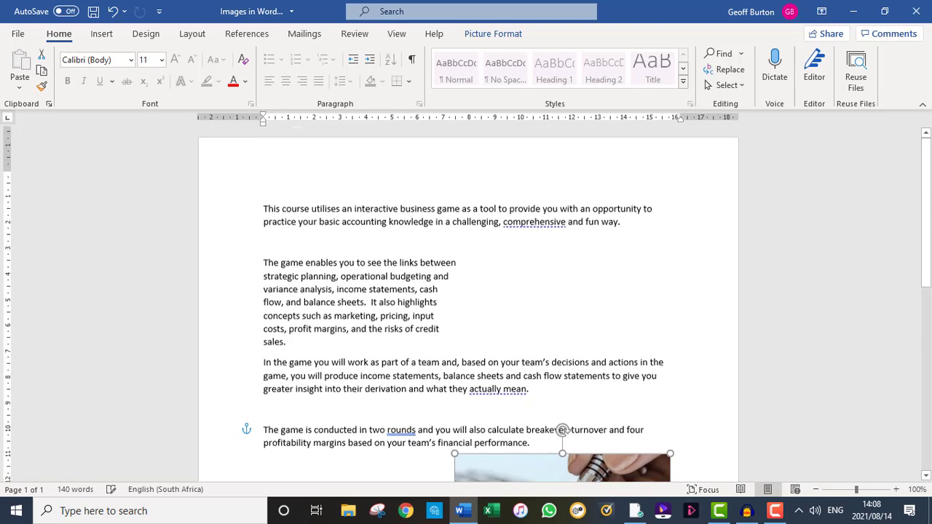
pyautogui.scroll(-5, 562, 313)
pyautogui.moveTo(563, 300); pyautogui.dragTo(564, 332)
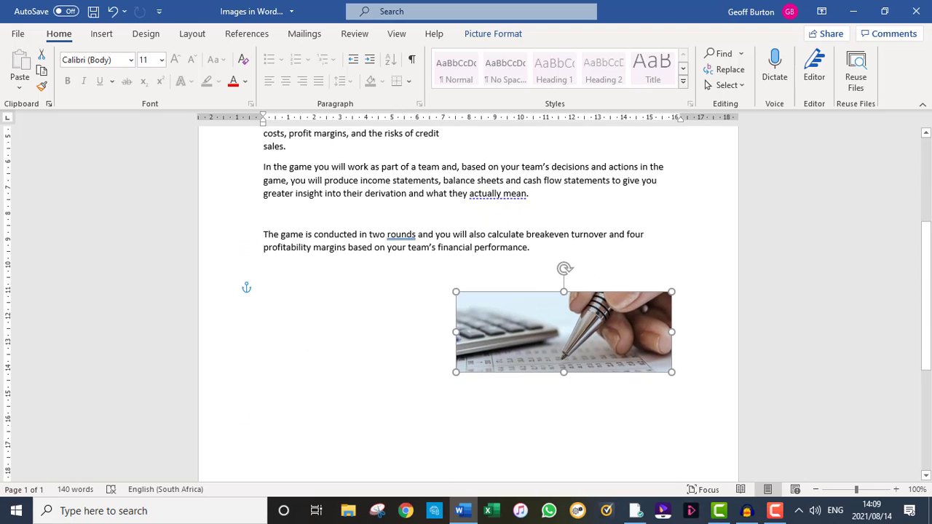
# - Insert Picture2.jpg from the device on the blank line below the last paragraph, next to the first picture
pyautogui.click(265, 301)
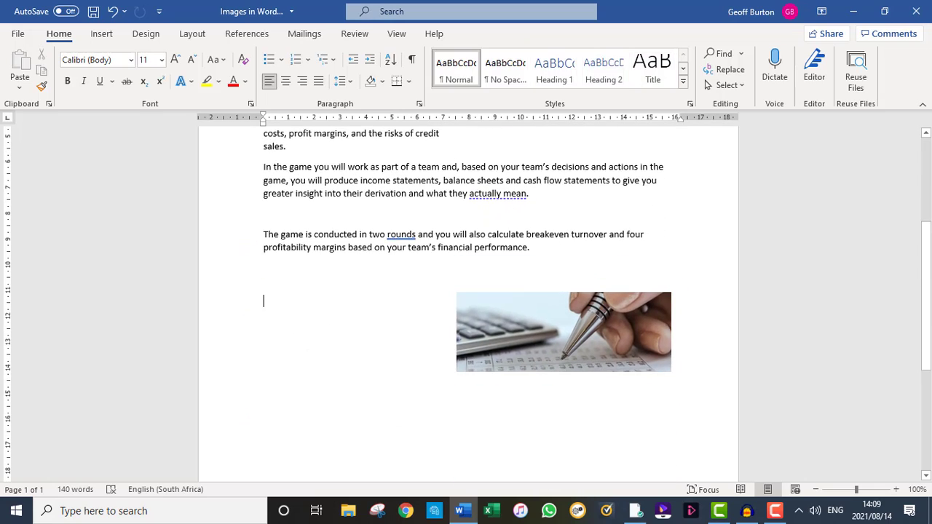
pyautogui.click(102, 34)
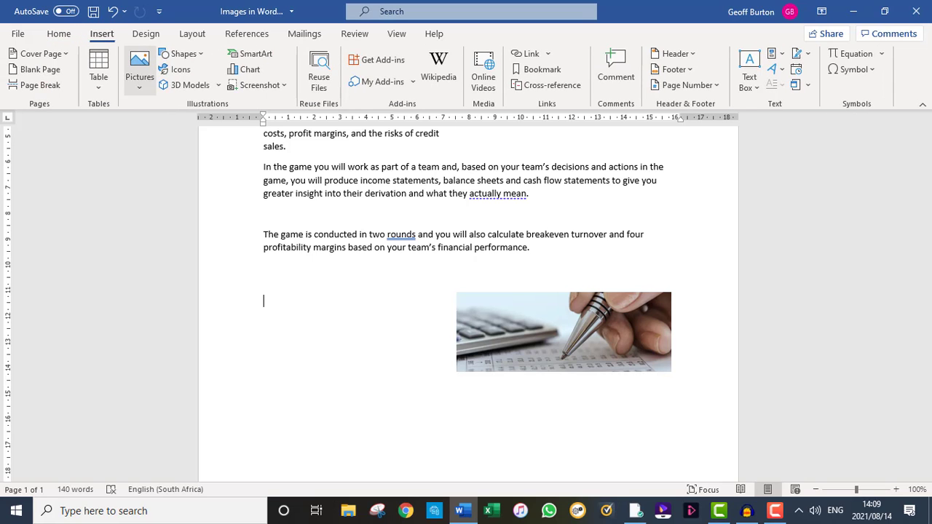
pyautogui.click(139, 73)
pyautogui.click(173, 127)
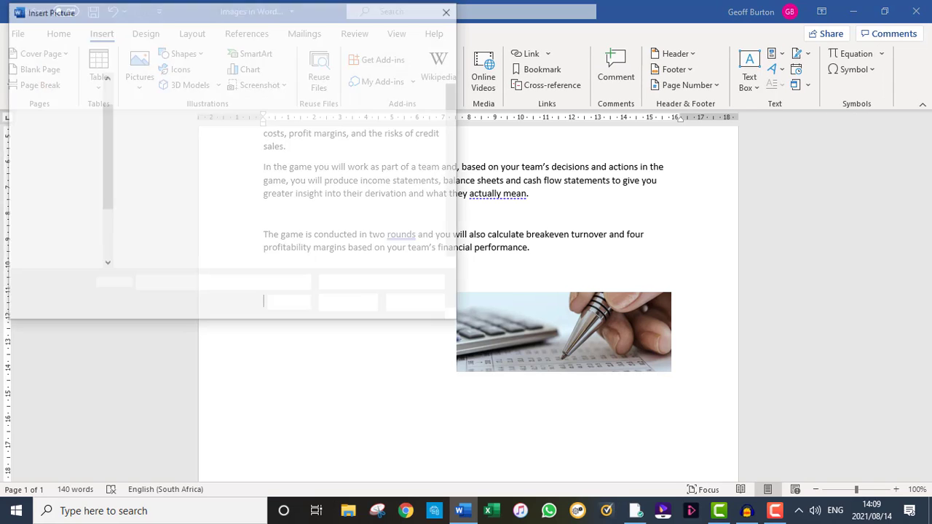
pyautogui.click(240, 120)
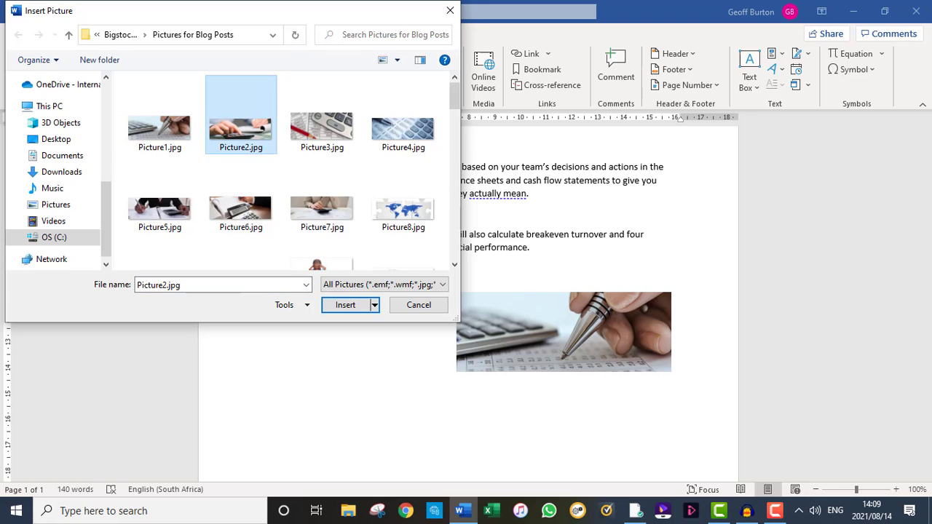
pyautogui.press('Return')
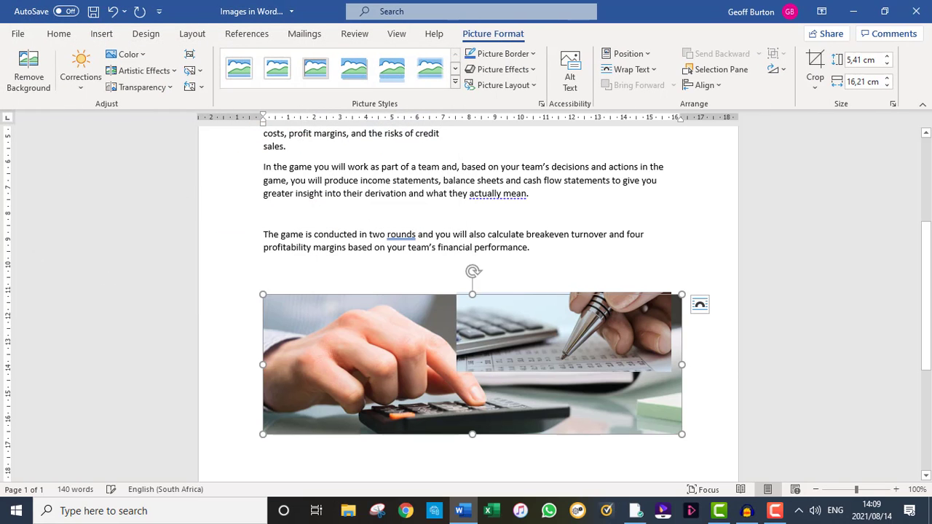
# - Shrink the newly inserted picture proportionally, and reduce the pen picture to about 2,44 by 6,55 cm beside it
pyautogui.moveTo(682, 434); pyautogui.dragTo(446, 355)
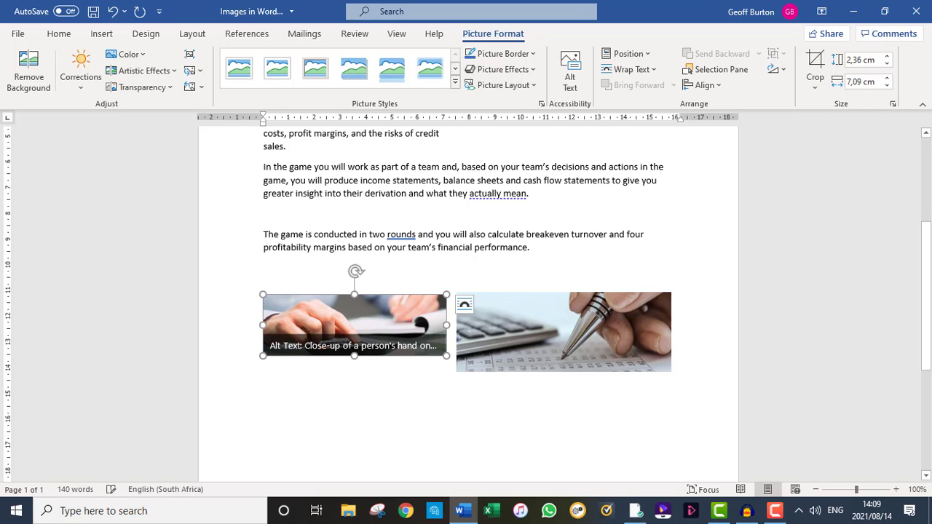
pyautogui.click(503, 419)
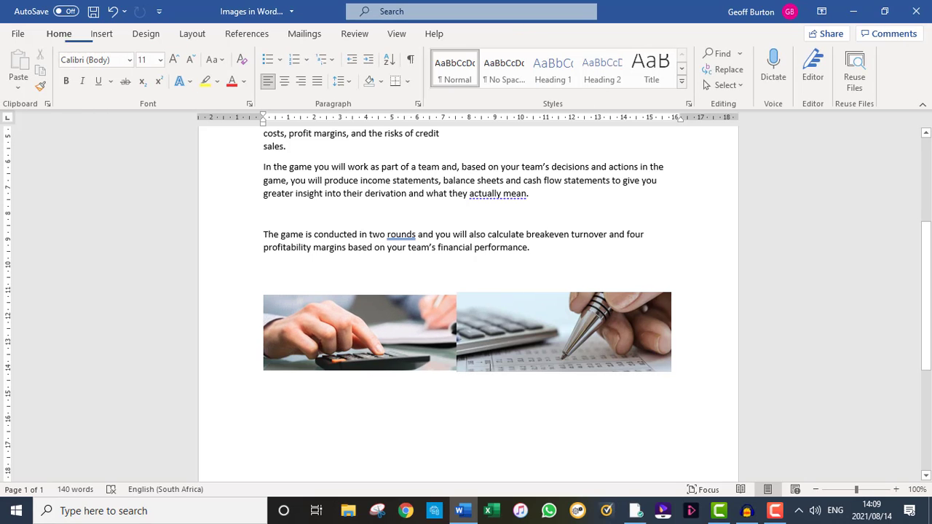
pyautogui.click(531, 335)
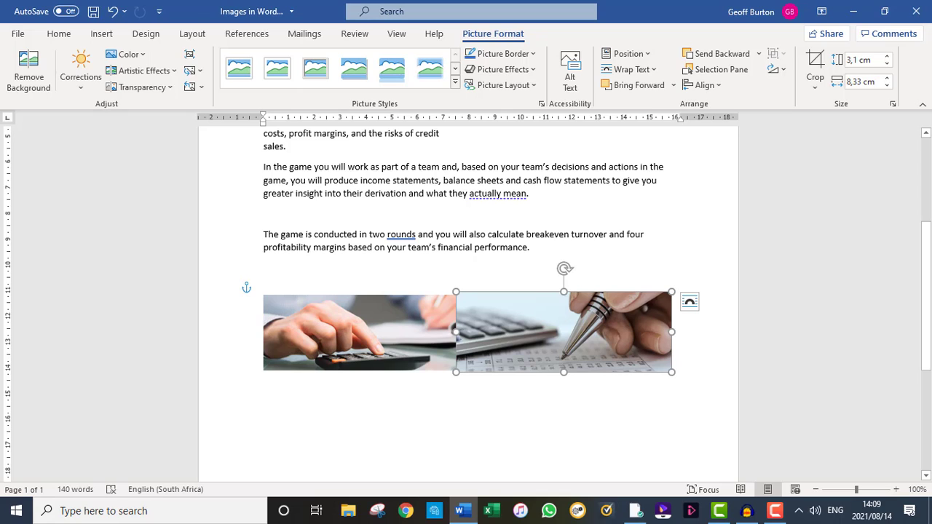
pyautogui.moveTo(457, 292); pyautogui.dragTo(502, 308)
pyautogui.moveTo(561, 338); pyautogui.dragTo(569, 325)
# - Shrink the hand-on-calculator picture to the pen picture's height and place the two side by side with a narrow gap, roughly centred on the page
pyautogui.click(426, 332)
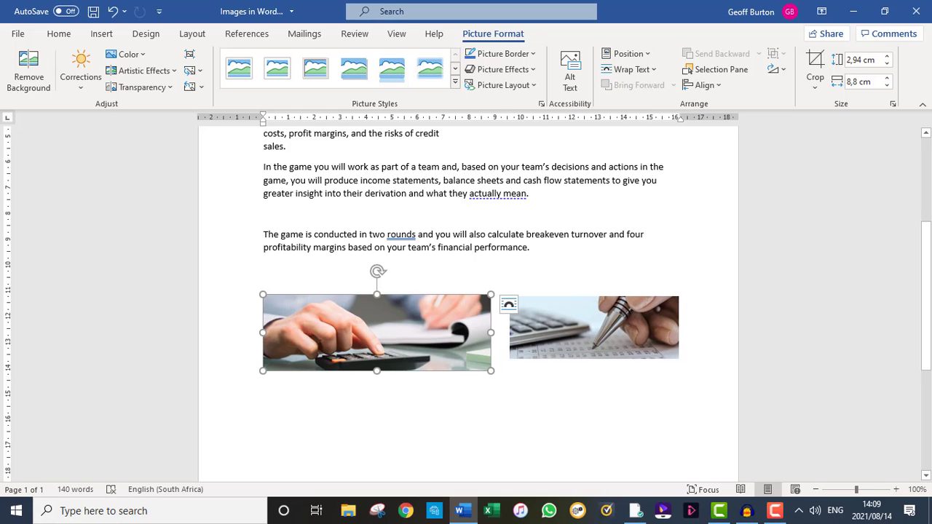
pyautogui.moveTo(491, 371); pyautogui.dragTo(452, 358)
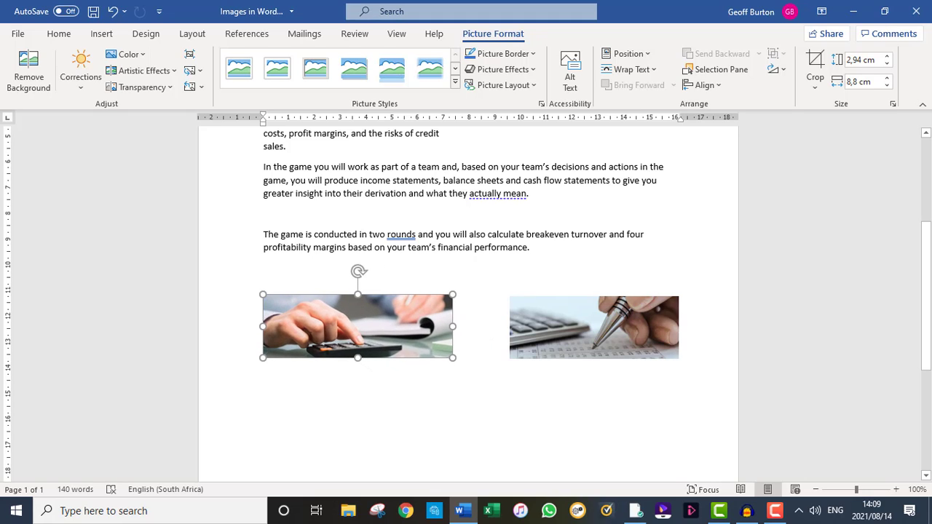
pyautogui.moveTo(365, 328); pyautogui.dragTo(402, 329)
pyautogui.moveTo(591, 327); pyautogui.dragTo(574, 326)
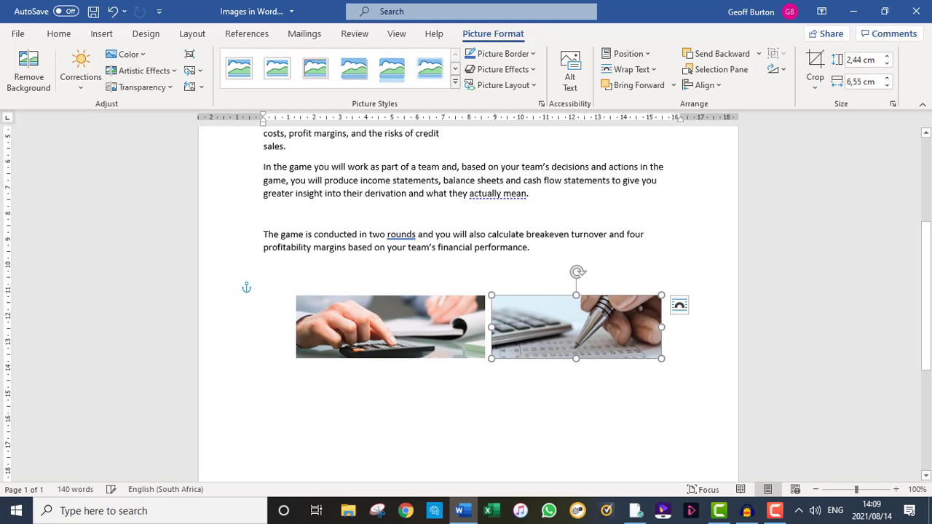
pyautogui.click(264, 301)
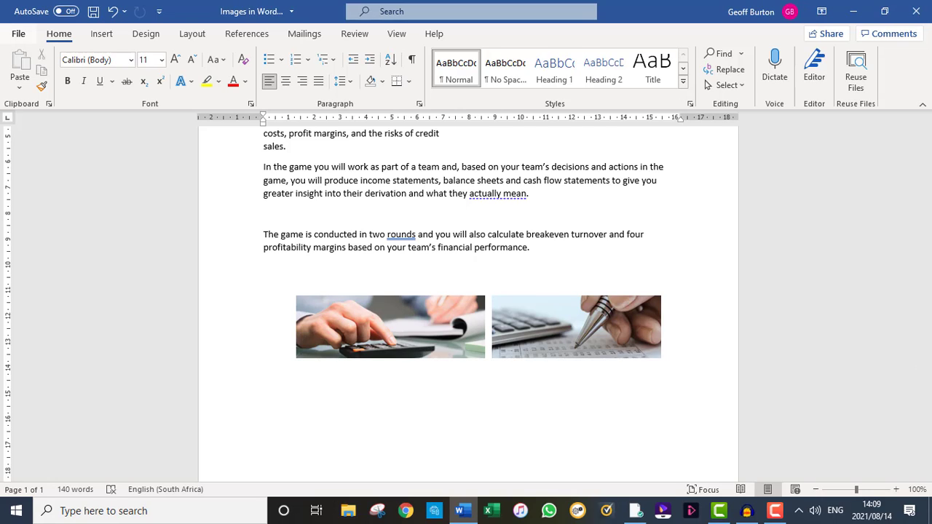
# - Set the advanced Word option for inserting and pasting pictures to In front of text
pyautogui.click(19, 34)
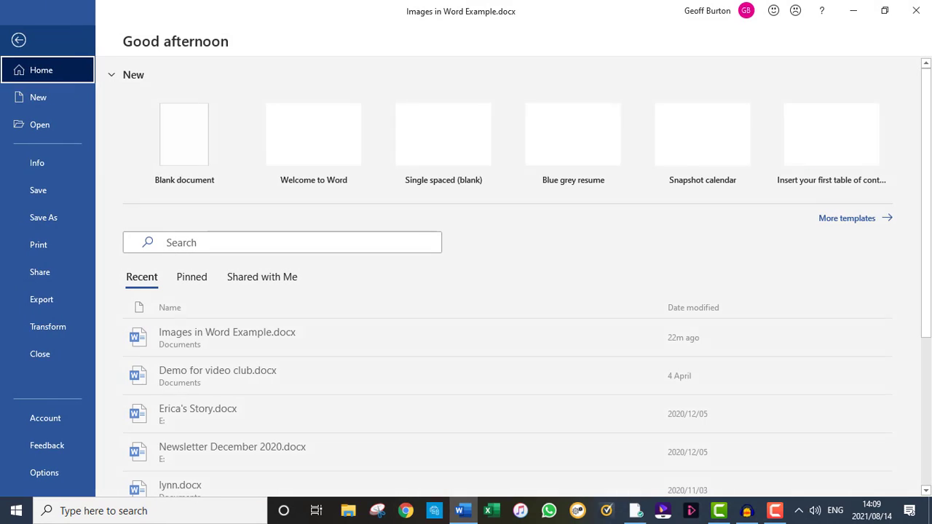
pyautogui.click(44, 472)
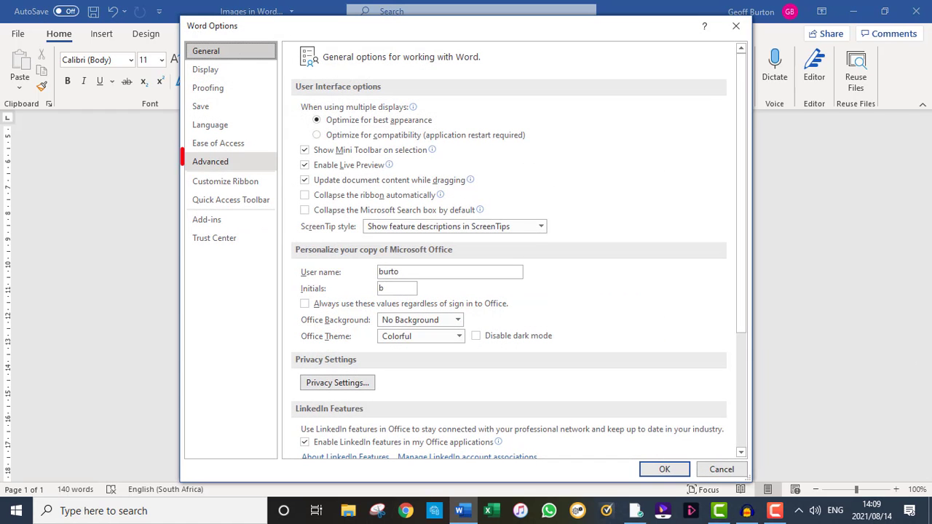
pyautogui.click(211, 162)
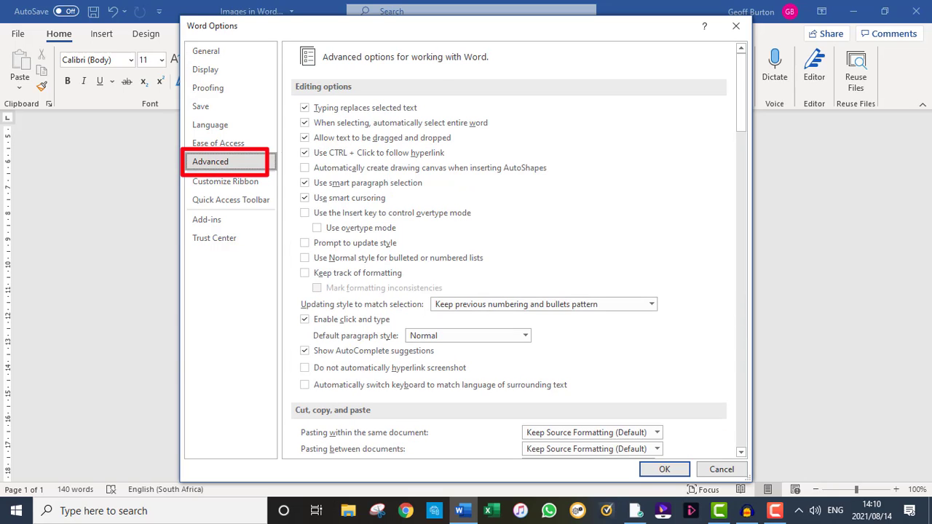
pyautogui.scroll(-4, 515, 252)
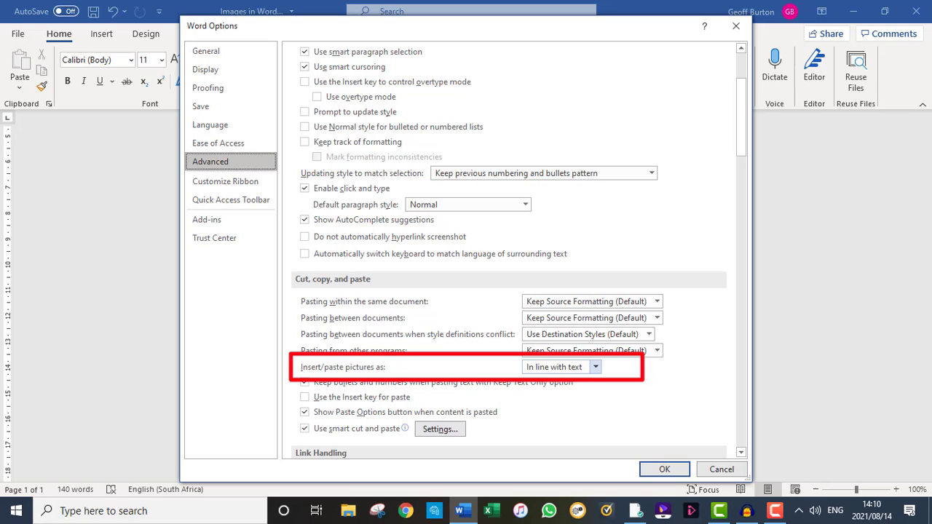
pyautogui.click(595, 368)
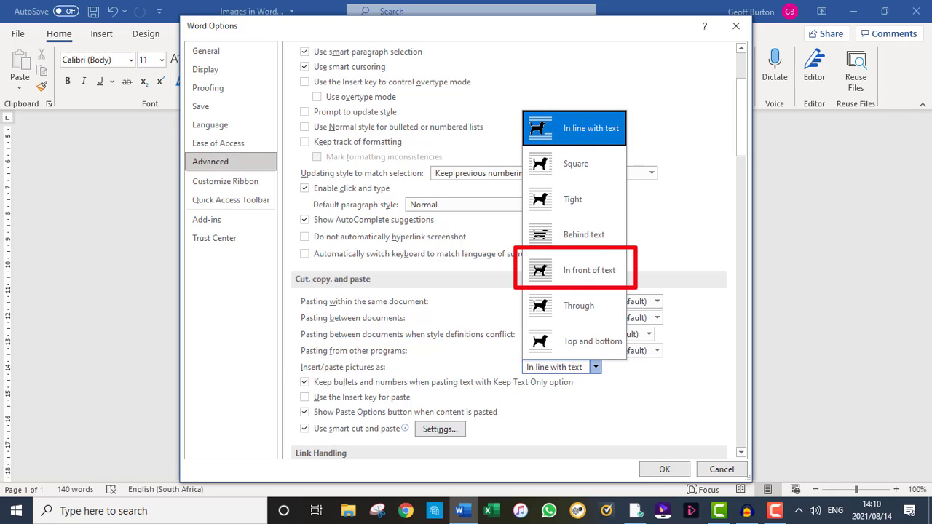
pyautogui.click(575, 270)
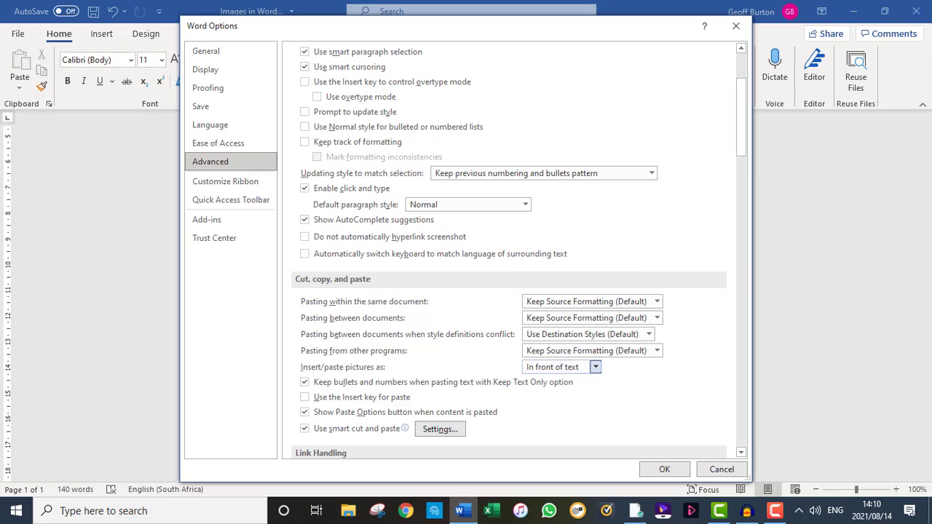
pyautogui.click(664, 469)
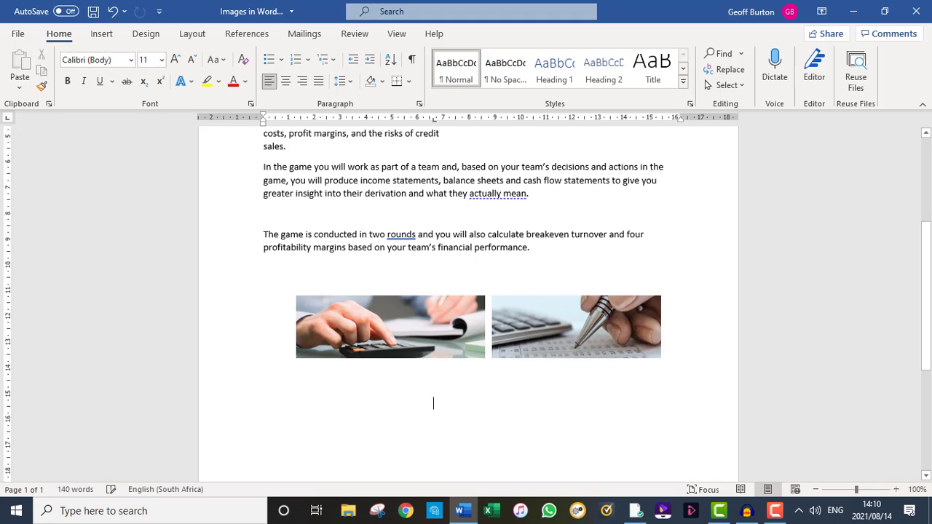
# - Insert Picture3.jpg from the device, with the insertion point in the empty area below the two pictures
pyautogui.click(102, 34)
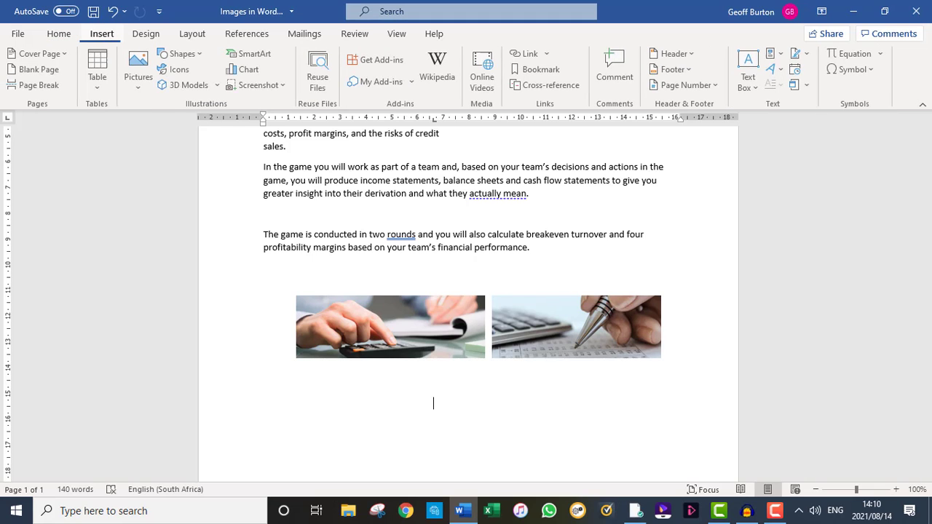
pyautogui.click(138, 73)
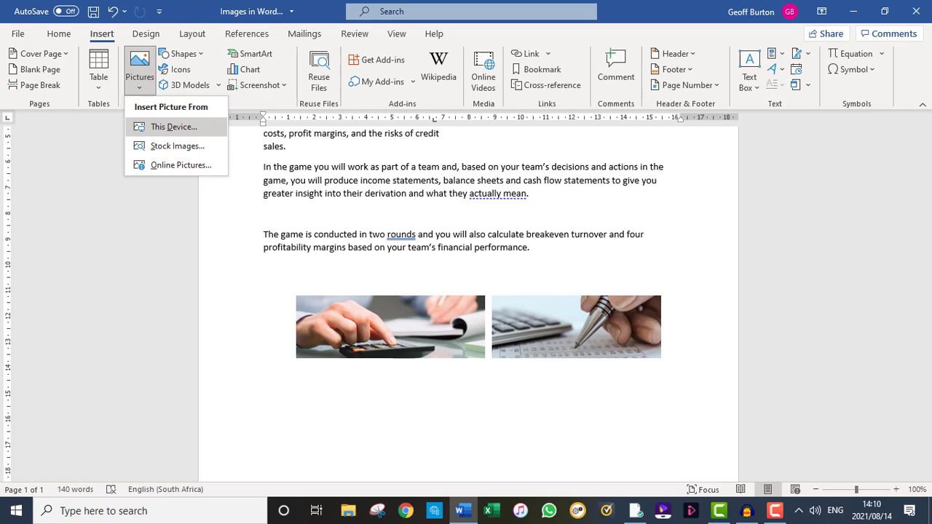
pyautogui.click(173, 127)
pyautogui.click(321, 127)
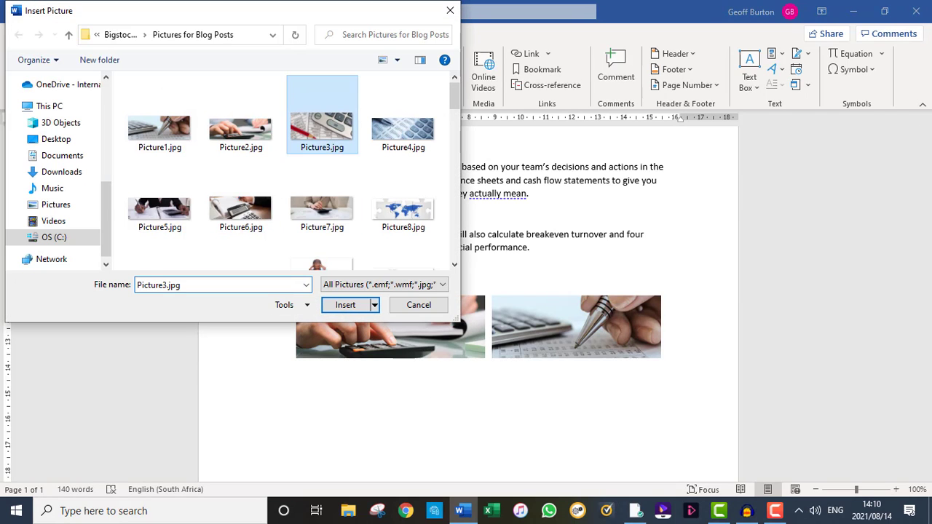
pyautogui.click(346, 305)
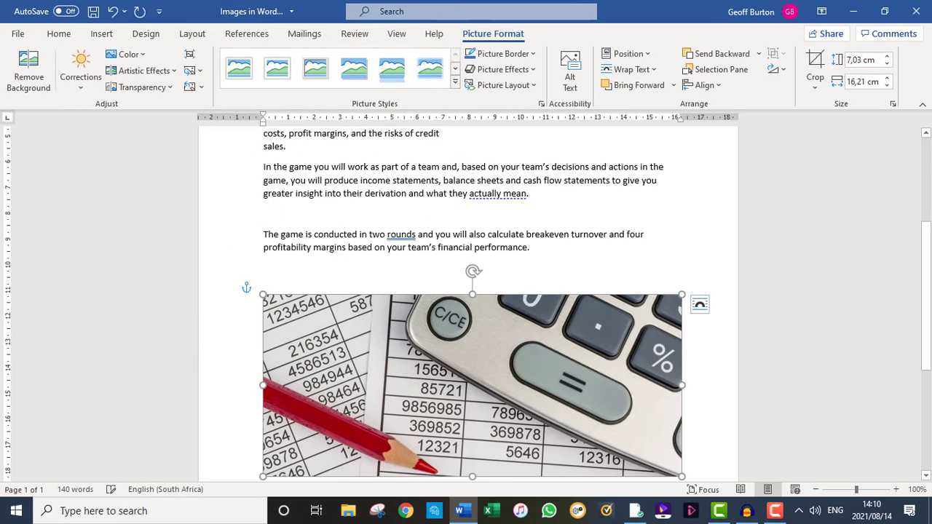
# - Shrink the red pencil picture to about 3,18 by 7,35 cm and centre it below the other two pictures
pyautogui.moveTo(263, 295); pyautogui.dragTo(487, 393)
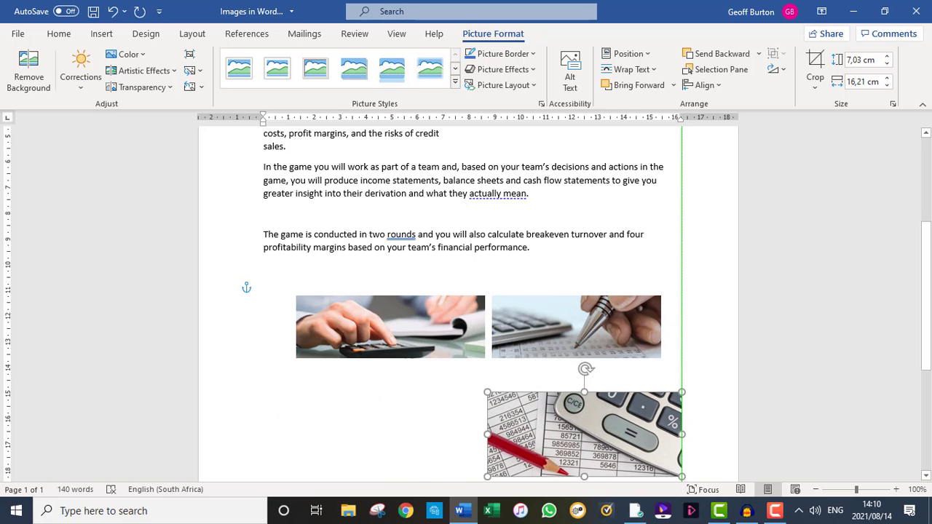
pyautogui.moveTo(583, 435); pyautogui.dragTo(474, 422)
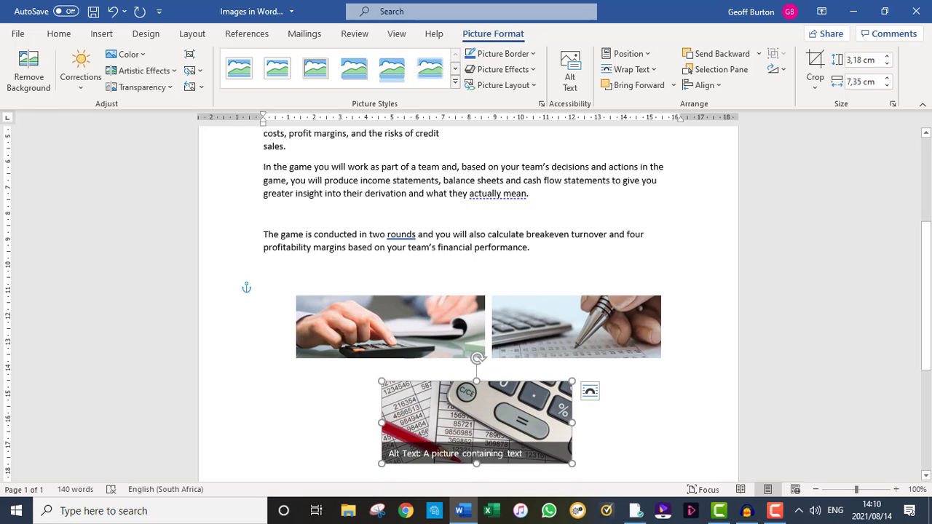
pyautogui.click(263, 300)
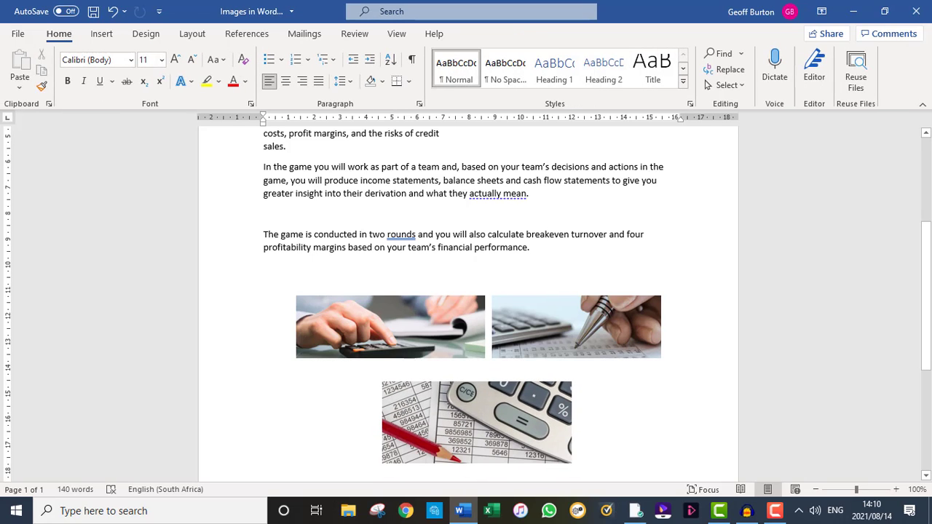